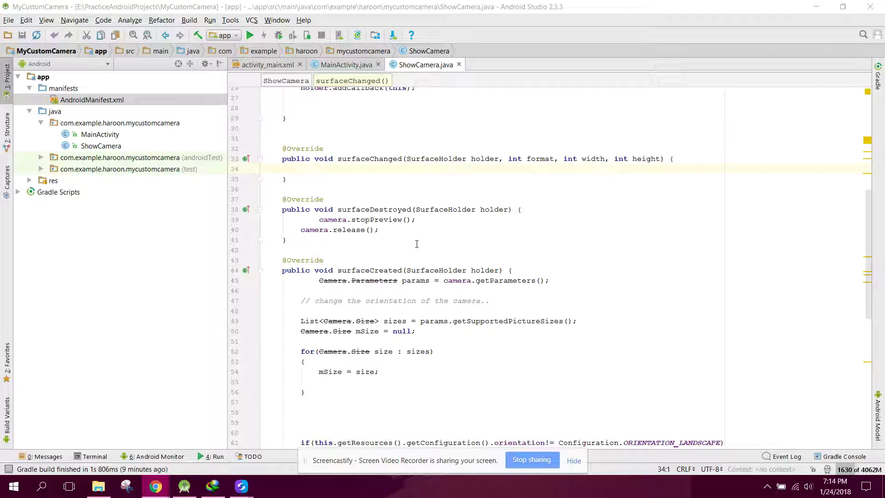
{"action": "left_click_drag", "start_coordinate": [867, 249], "coordinate": [865, 293]}
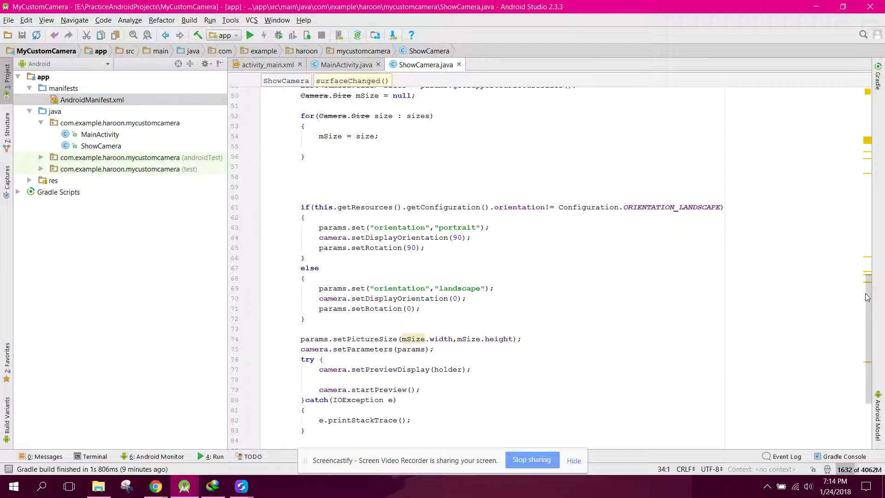
{"action": "left_click_drag", "start_coordinate": [865, 293], "coordinate": [862, 133]}
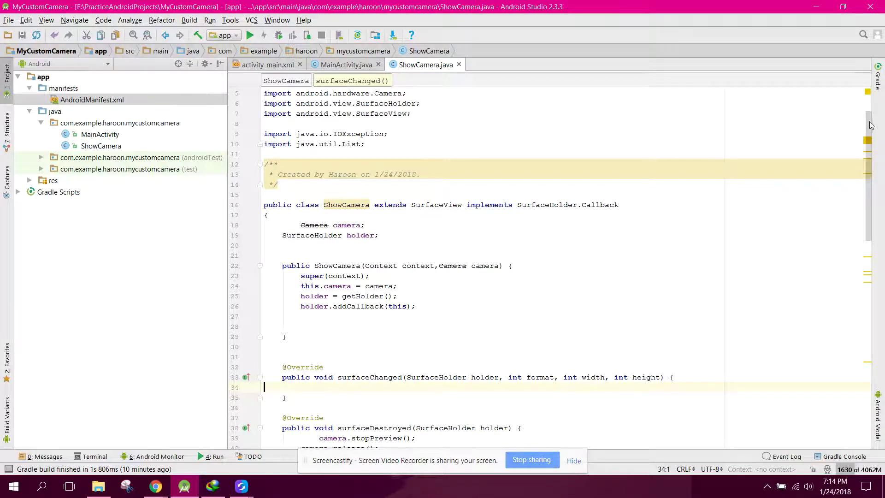
{"action": "left_click_drag", "start_coordinate": [867, 139], "coordinate": [870, 199]}
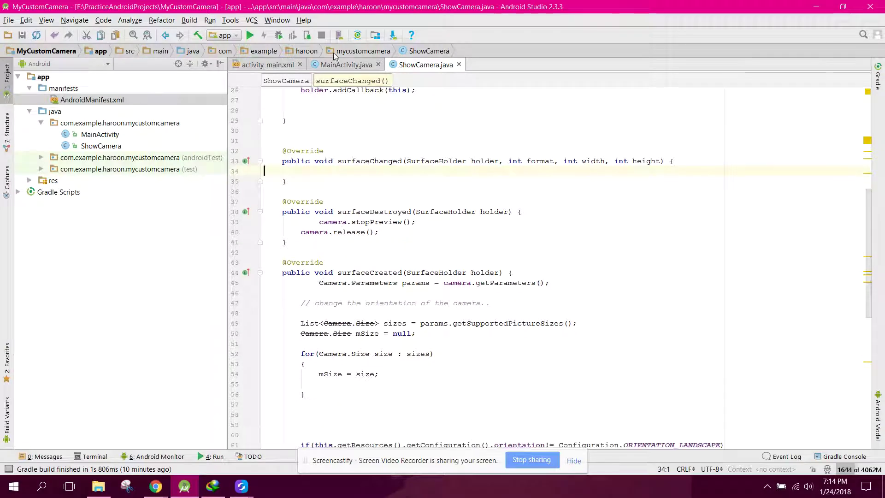
- Look over the Capture button in the activity_main.xml layout
{"action": "left_click", "coordinate": [346, 64]}
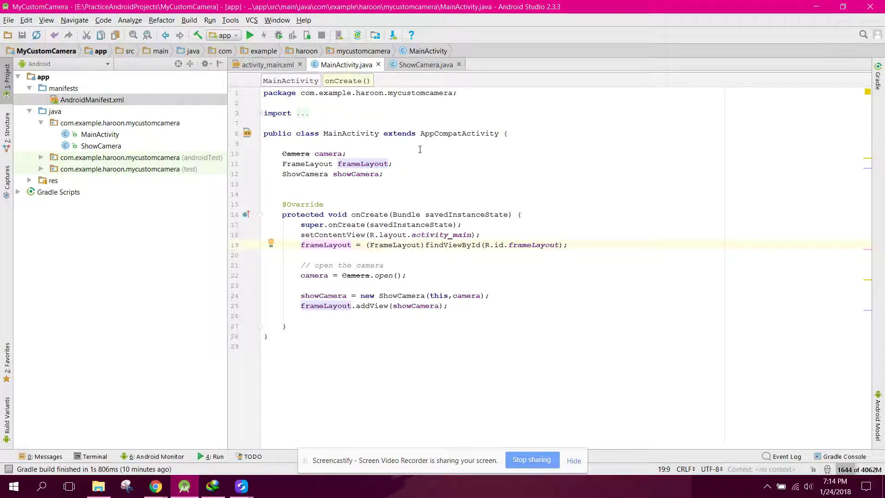
{"action": "left_click", "coordinate": [268, 65]}
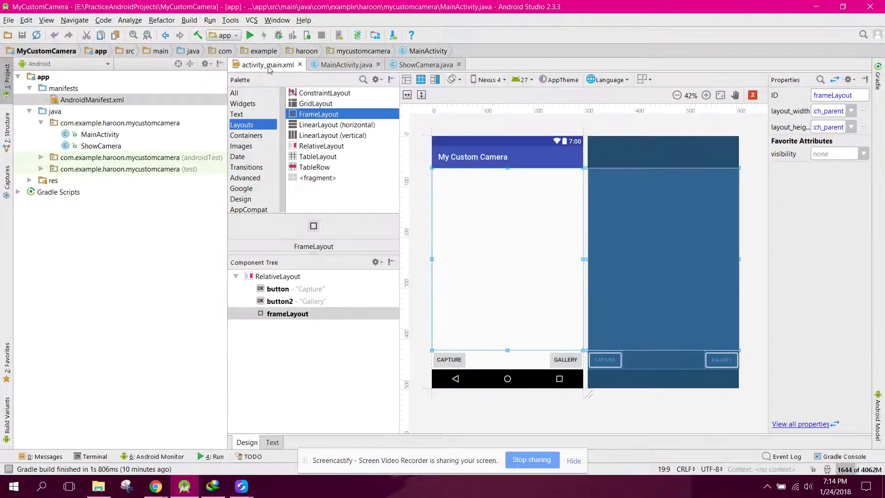
{"action": "left_click", "coordinate": [450, 360]}
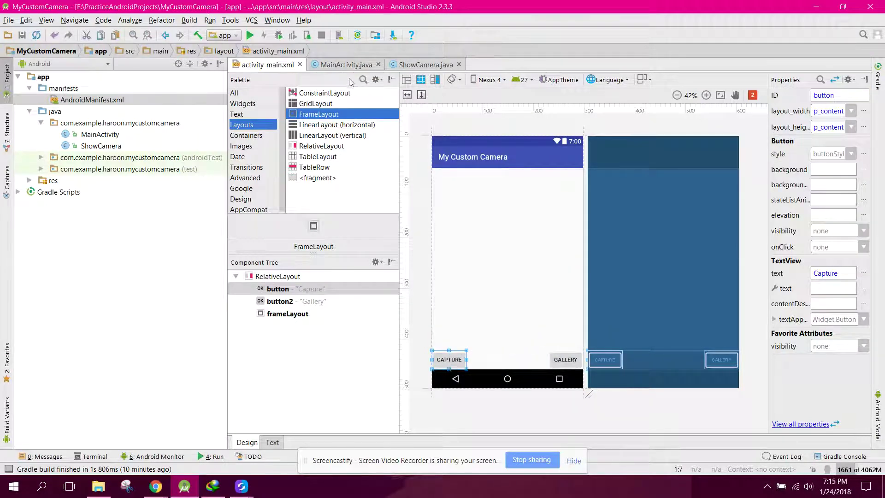
- Add an empty public captureImage(View v) method below onCreate in MainActivity.java
{"action": "left_click", "coordinate": [346, 65]}
{"action": "left_click", "coordinate": [291, 326]}
{"action": "key", "text": "Return"}
{"action": "key", "text": "Return"}
{"action": "type", "text": "public void "}
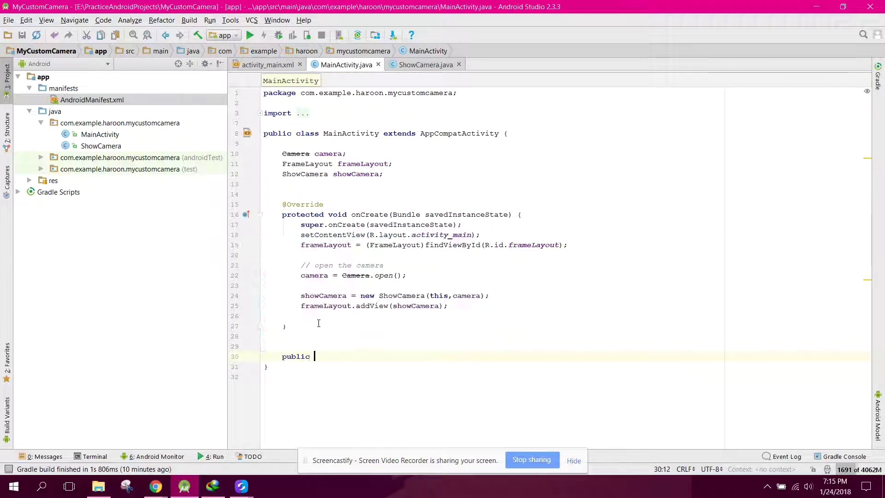
{"action": "type", "text": "captureI"}
{"action": "type", "text": "mage(View v"}
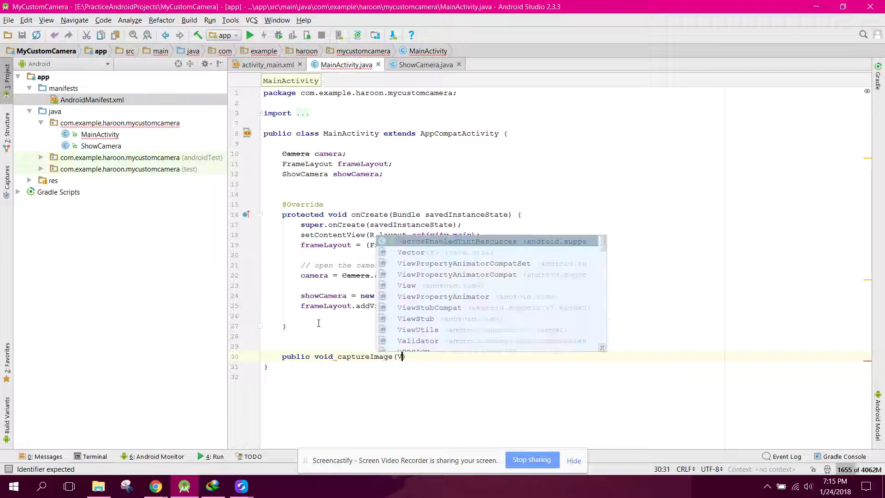
{"action": "key", "text": "Return"}
{"action": "type", "text": "{"}
{"action": "key", "text": "Return"}
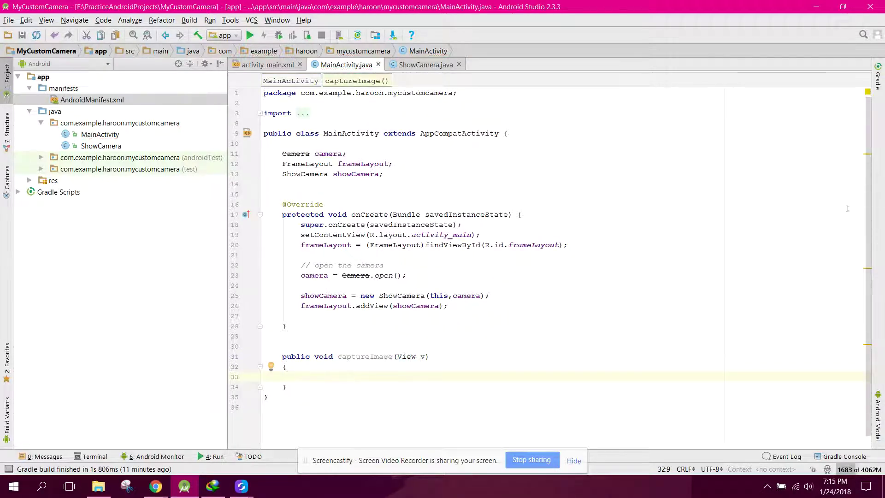
- Set the Capture button's onClick to captureImage, then return to MainActivity.java
{"action": "left_click", "coordinate": [268, 64]}
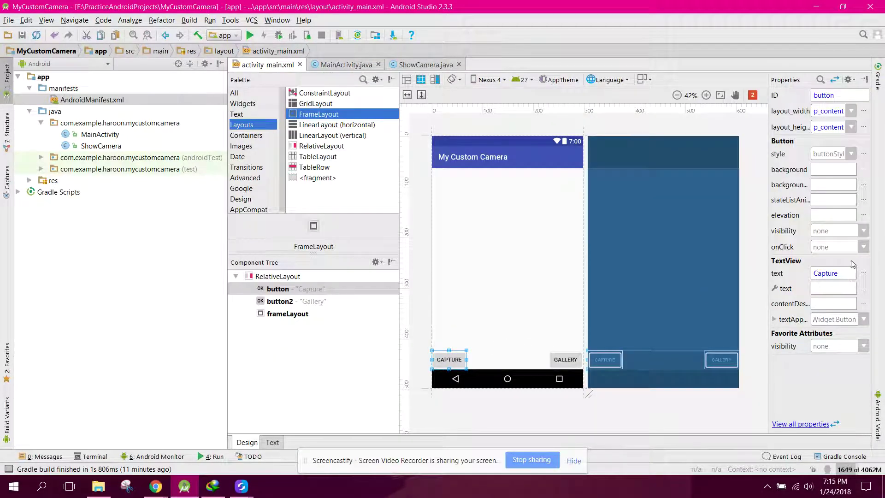
{"action": "left_click", "coordinate": [836, 247]}
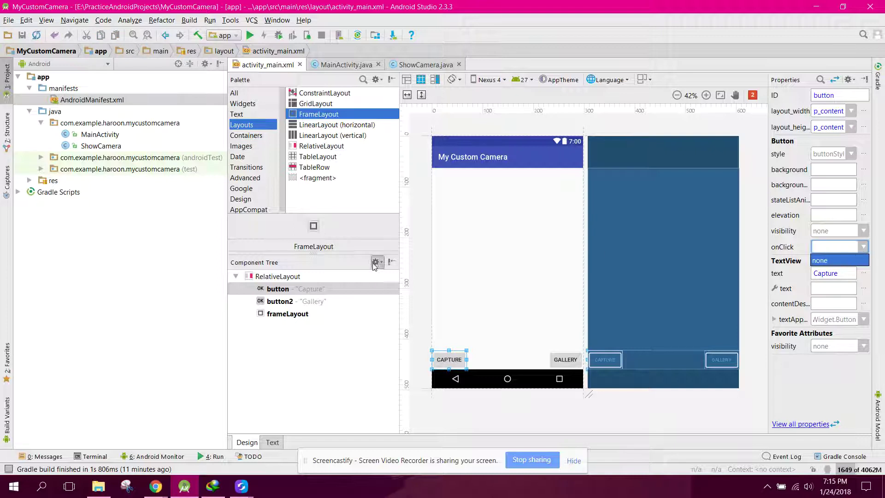
{"action": "left_click", "coordinate": [495, 313]}
{"action": "left_click", "coordinate": [450, 359]}
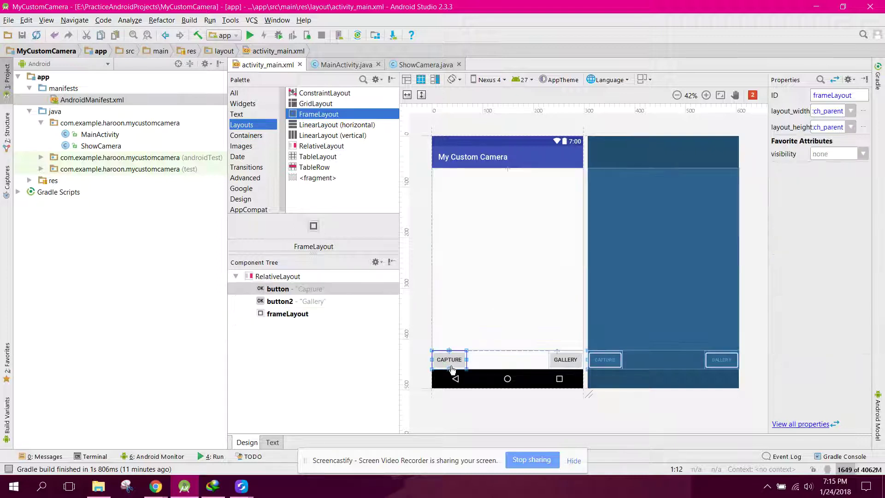
{"action": "left_click", "coordinate": [861, 247]}
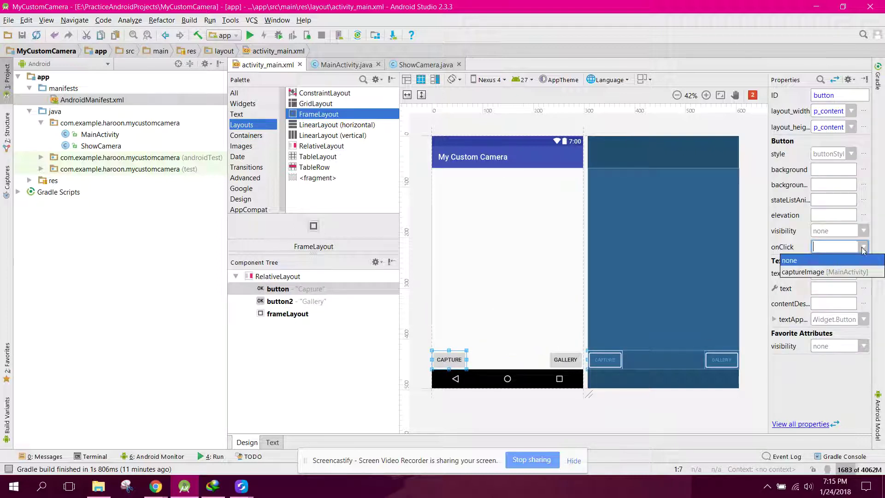
{"action": "left_click", "coordinate": [834, 259]}
{"action": "left_click", "coordinate": [346, 65]}
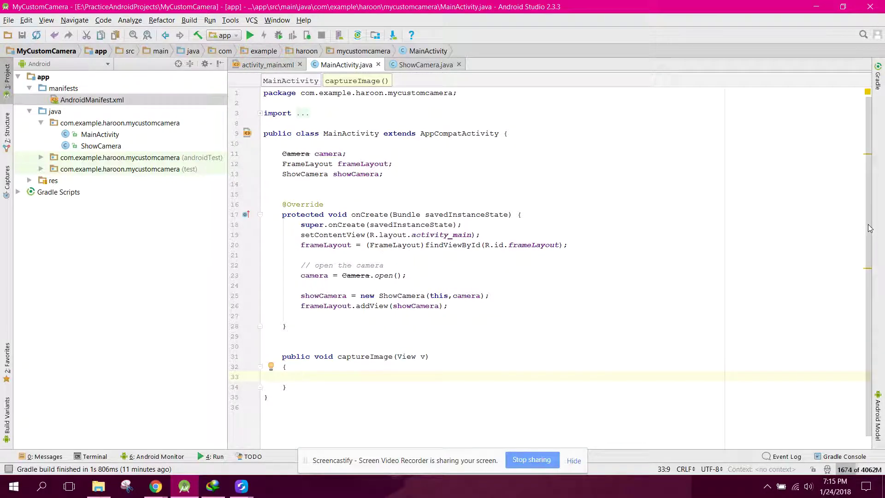
{"action": "scroll", "coordinate": [365, 392], "scroll_direction": "down", "scroll_amount": 1}
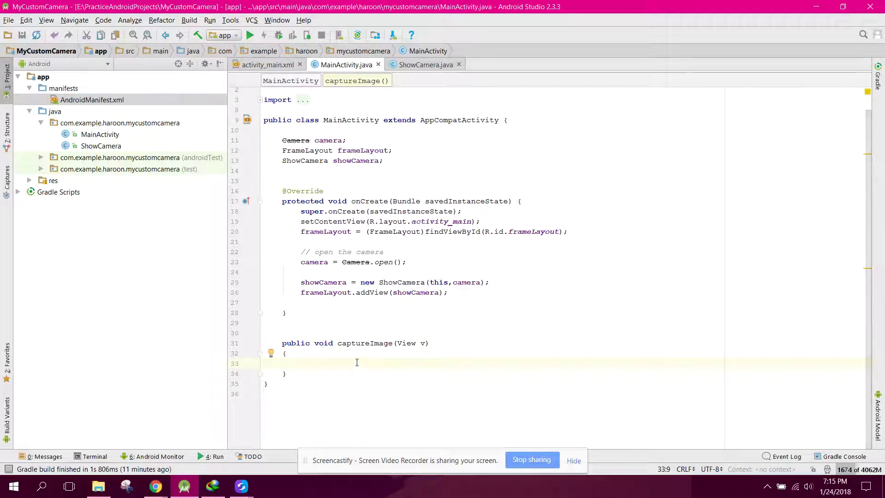
{"action": "type", "text": "if"}
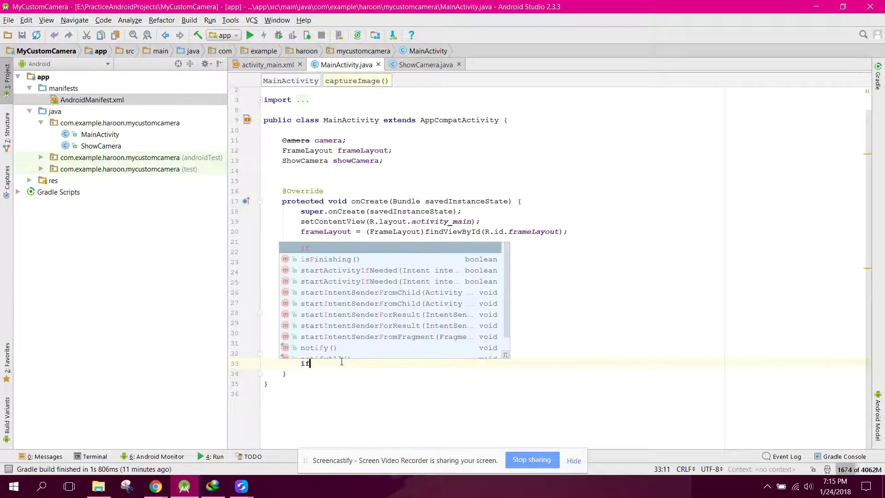
{"action": "type", "text": "(camera!=n"}
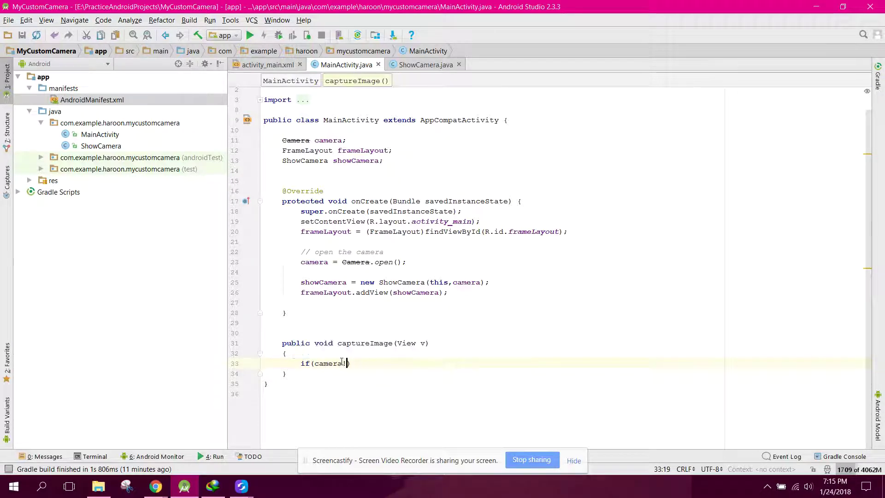
{"action": "type", "text": "ull"}
- Call camera.takePicture(null, null, mPictureCallback) inside captureImage's camera-not-null block
{"action": "key", "text": "End"}
{"action": "key", "text": "Return"}
{"action": "type", "text": "{"}
{"action": "key", "text": "Return"}
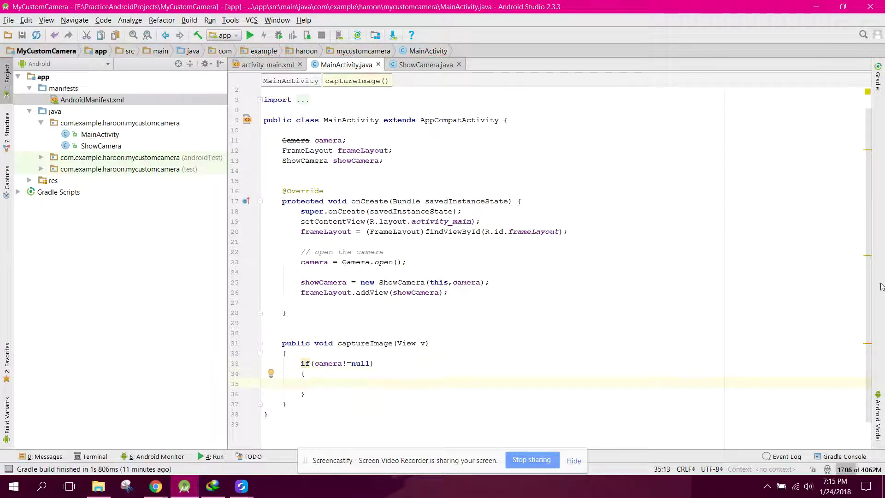
{"action": "scroll", "coordinate": [865, 308], "scroll_direction": "down", "scroll_amount": 1}
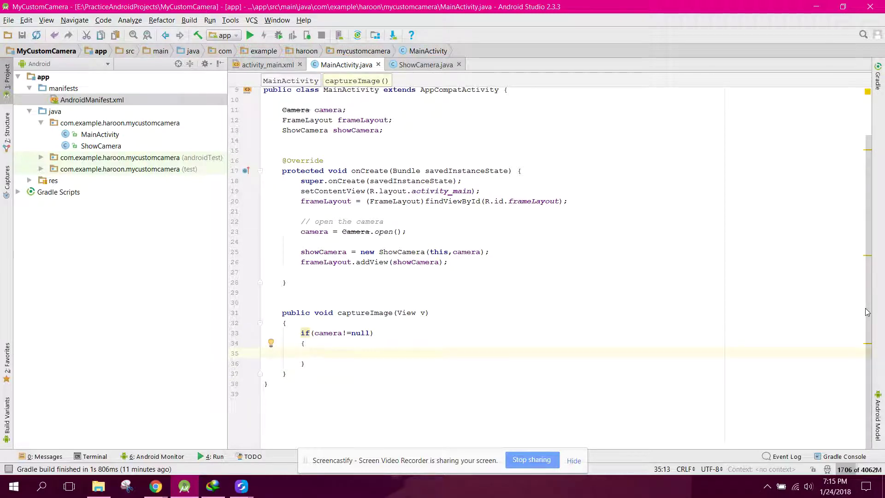
{"action": "type", "text": "came"}
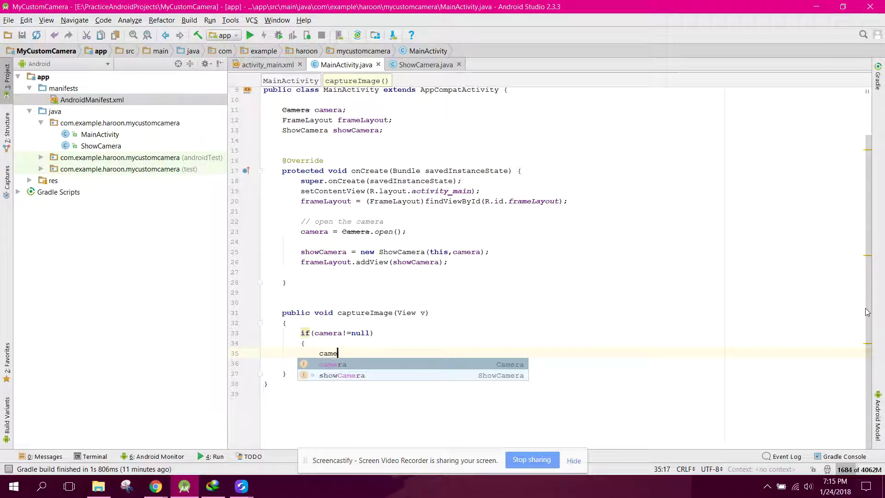
{"action": "type", "text": "r"}
{"action": "type", "text": "a"}
{"action": "type", "text": ".ta"}
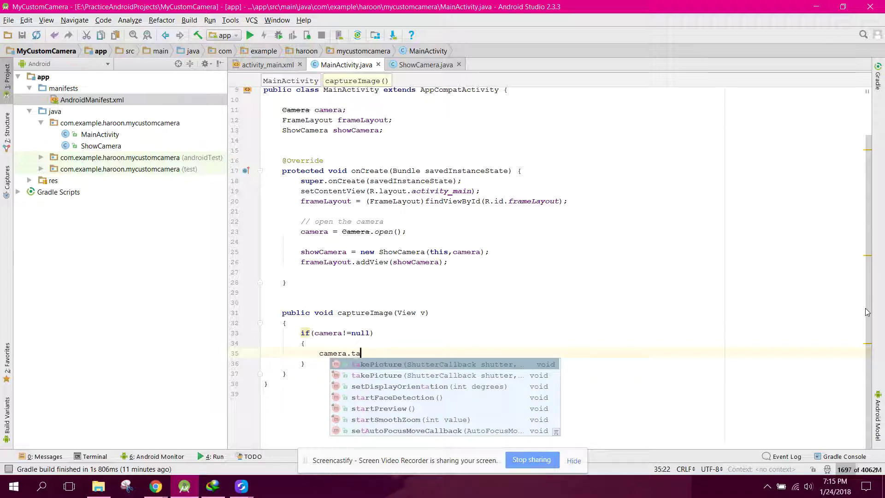
{"action": "key", "text": "Return"}
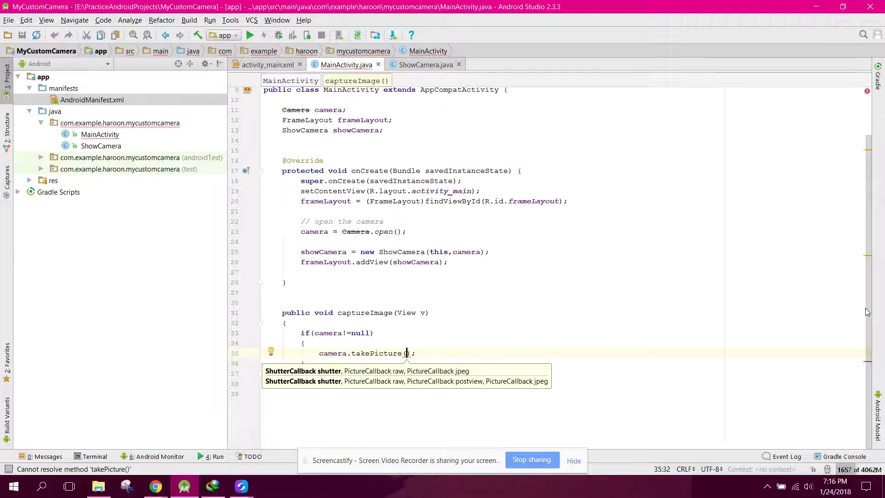
{"action": "type", "text": "null,null"}
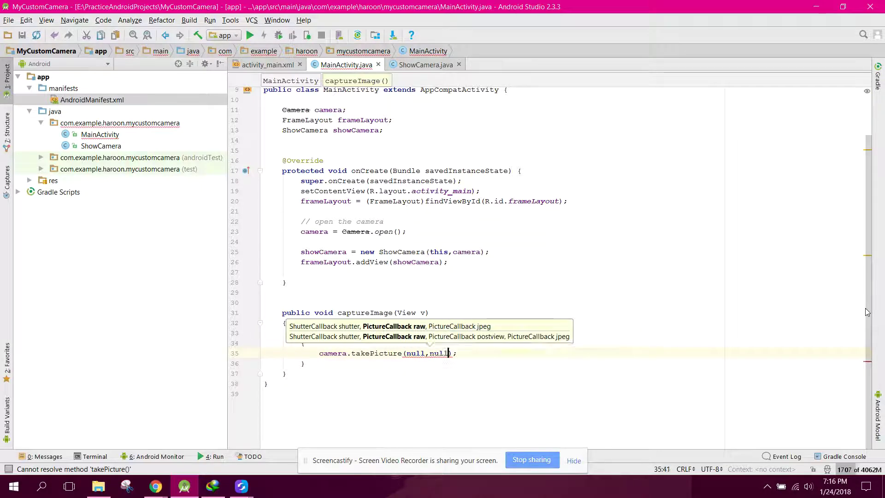
{"action": "type", "text": ","}
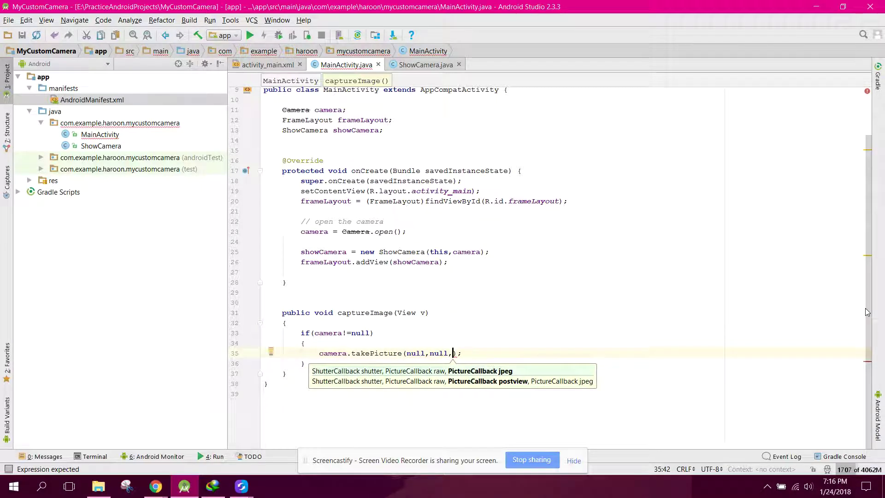
{"action": "type", "text": "m"}
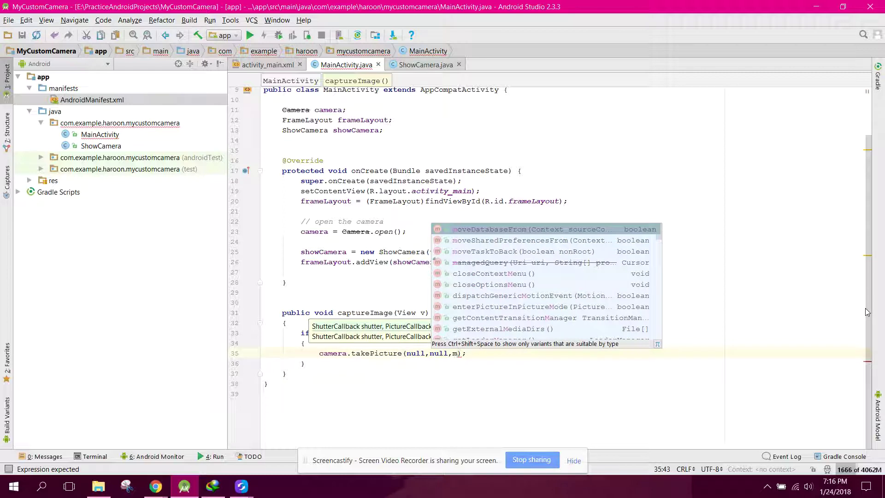
{"action": "type", "text": "PictureCallback"}
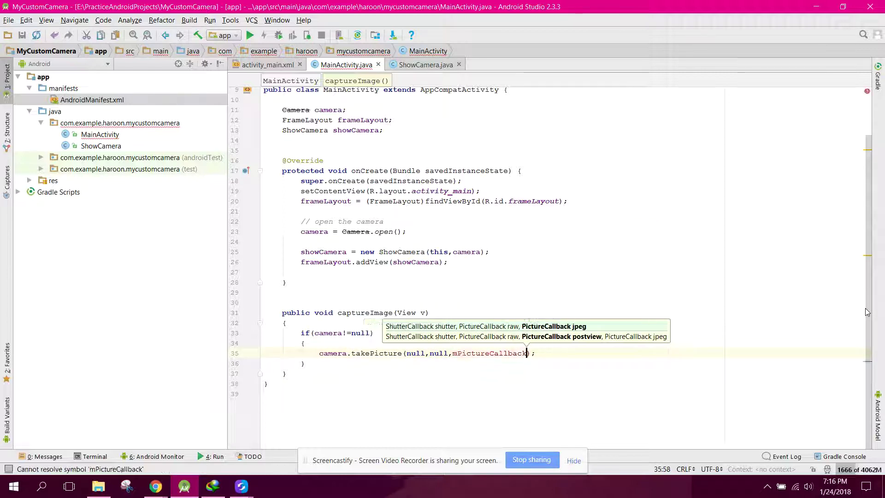
{"action": "key", "text": "Down"}
{"action": "key", "text": "Down"}
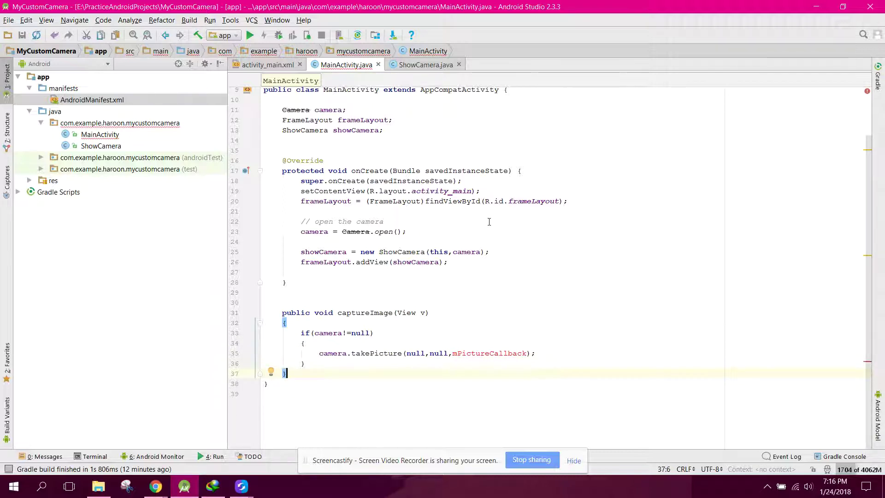
- Declare Camera.PictureCallback mPictureCallback below onCreate with a generated onPictureTaken stub
{"action": "left_click", "coordinate": [495, 257]}
{"action": "key", "text": "Return"}
{"action": "key", "text": "Return"}
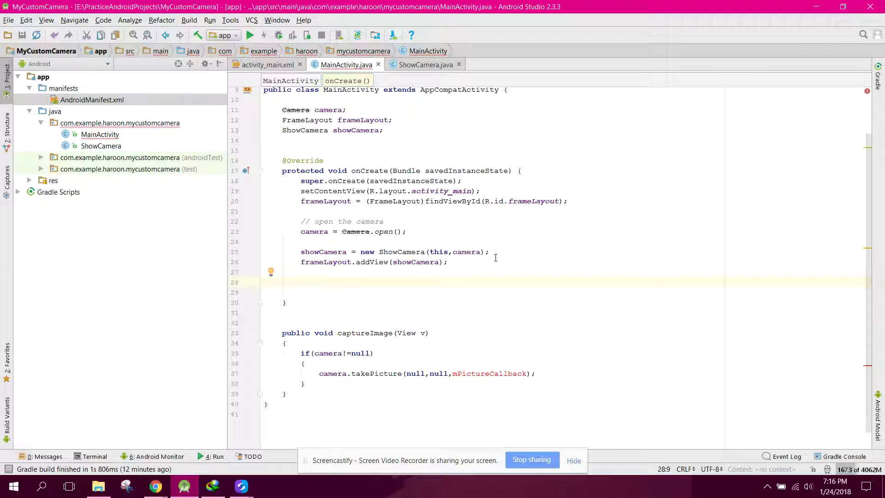
{"action": "left_click", "coordinate": [337, 304]}
{"action": "key", "text": "Return"}
{"action": "key", "text": "Return"}
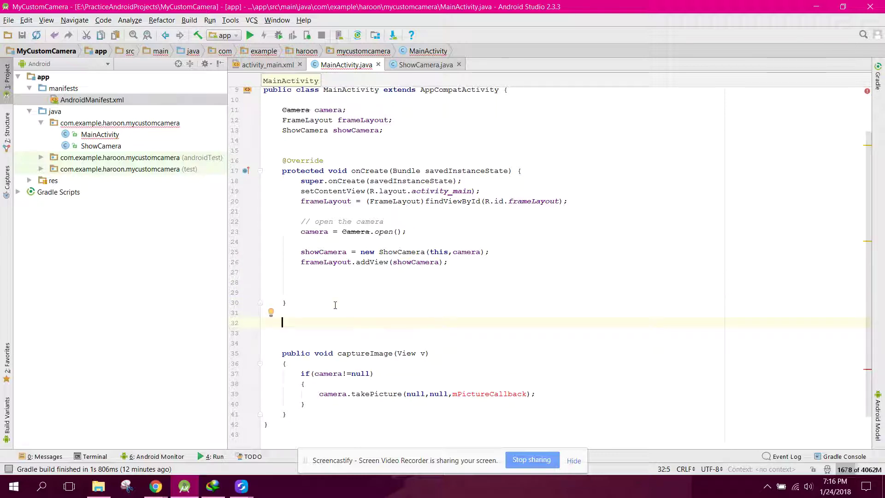
{"action": "type", "text": "PictureCal"}
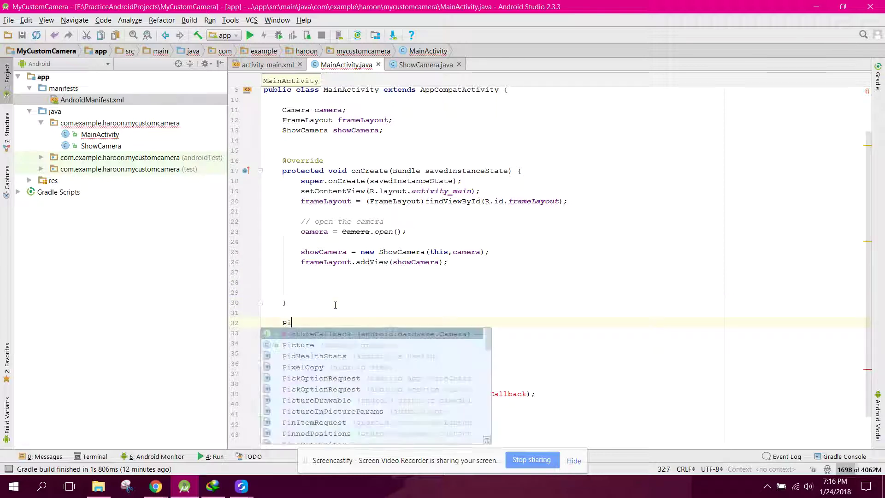
{"action": "key", "text": "Return"}
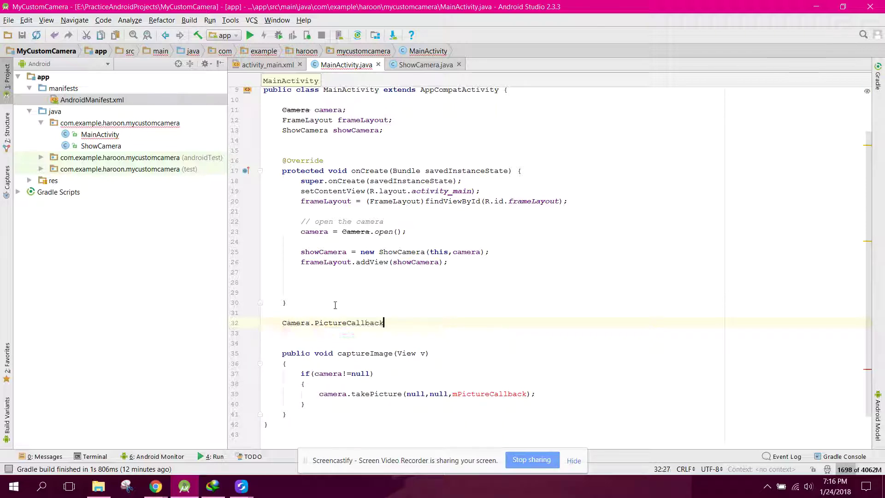
{"action": "type", "text": "p"}
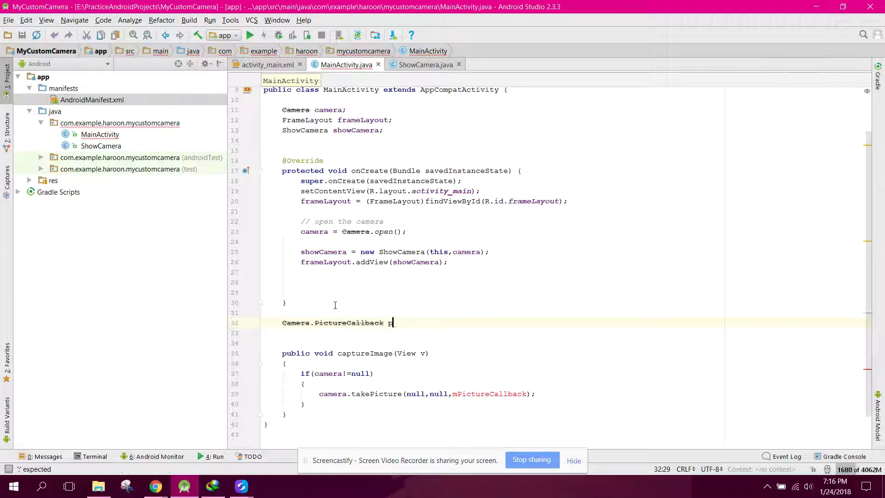
{"action": "key", "text": "BackSpace"}
{"action": "type", "text": "mPictureCallback = new "}
{"action": "type", "text": "Pic"}
{"action": "key", "text": "Return"}
- Put onPictureTaken's opening brace on its own line and leave an empty indented body
{"action": "key", "text": "Down"}
{"action": "key", "text": "Down"}
{"action": "type", "text": ";"}
{"action": "key", "text": "Up"}
{"action": "key", "text": "Up"}
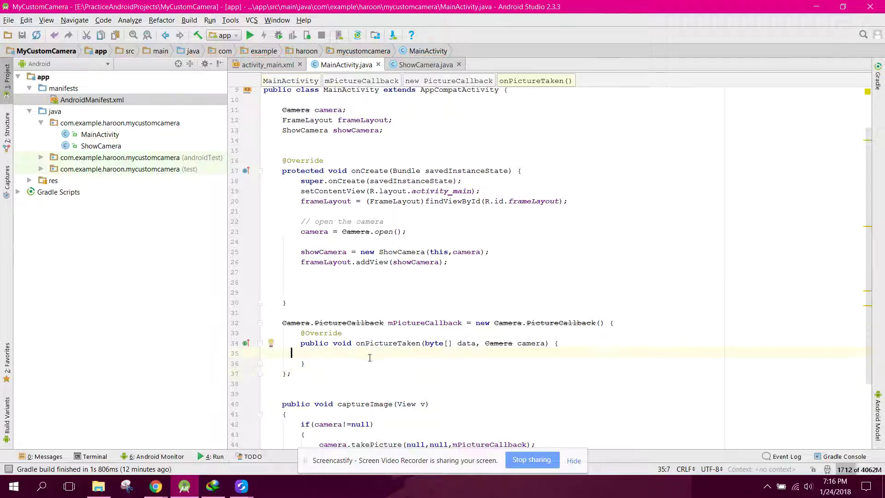
{"action": "left_click_drag", "start_coordinate": [356, 343], "coordinate": [421, 343]}
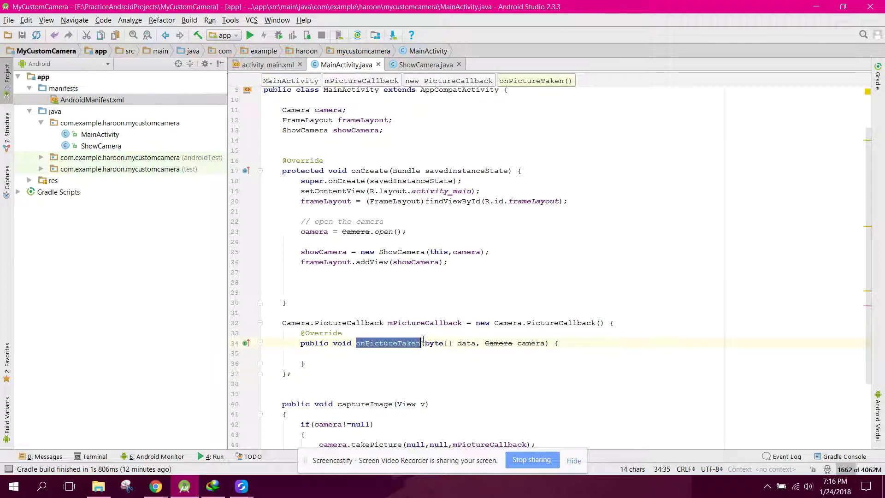
{"action": "left_click", "coordinate": [402, 353]}
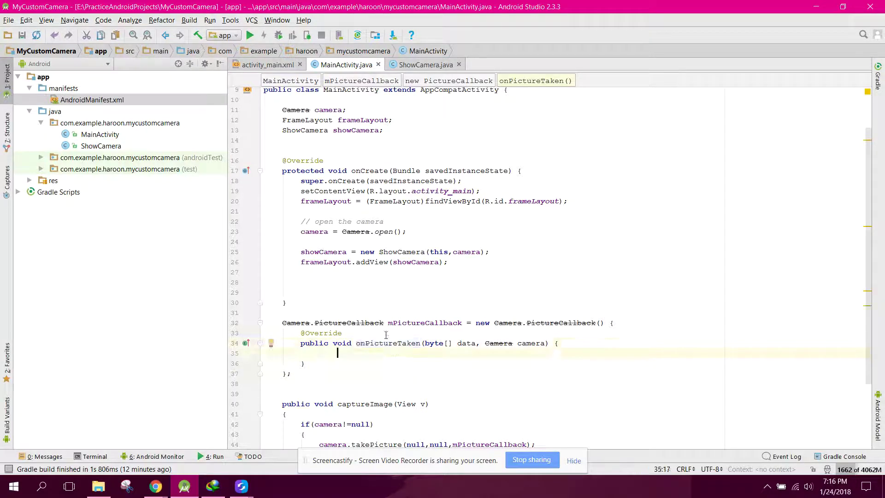
{"action": "scroll", "coordinate": [382, 292], "scroll_direction": "down", "scroll_amount": 3}
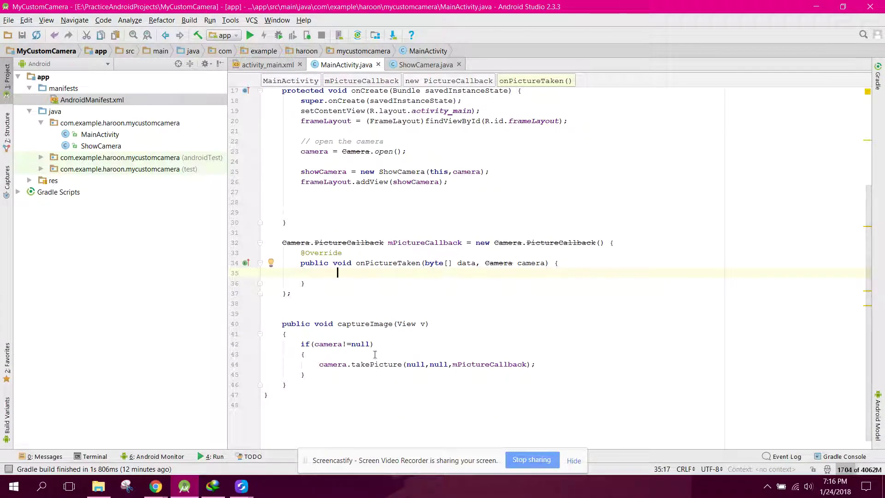
{"action": "double_click", "coordinate": [375, 364]}
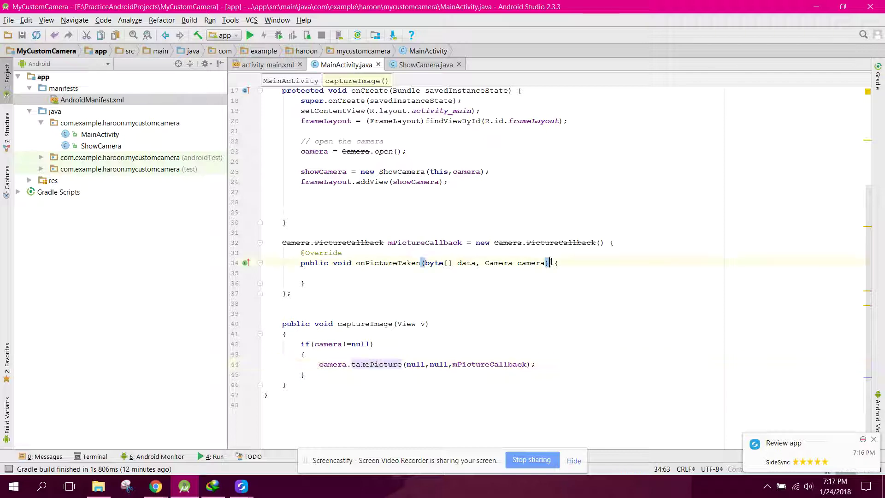
{"action": "left_click", "coordinate": [551, 261]}
{"action": "key", "text": "Return"}
{"action": "key", "text": "End"}
{"action": "key", "text": "Return"}
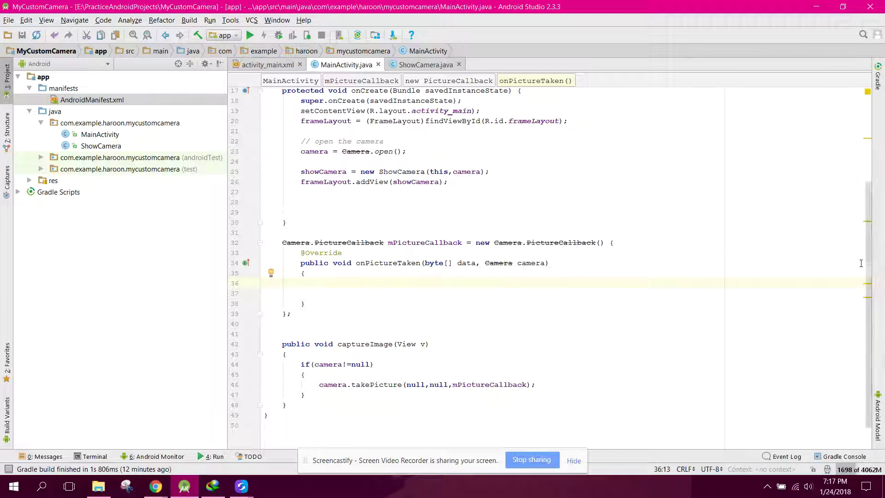
{"action": "scroll", "coordinate": [870, 256], "scroll_direction": "up", "scroll_amount": 3}
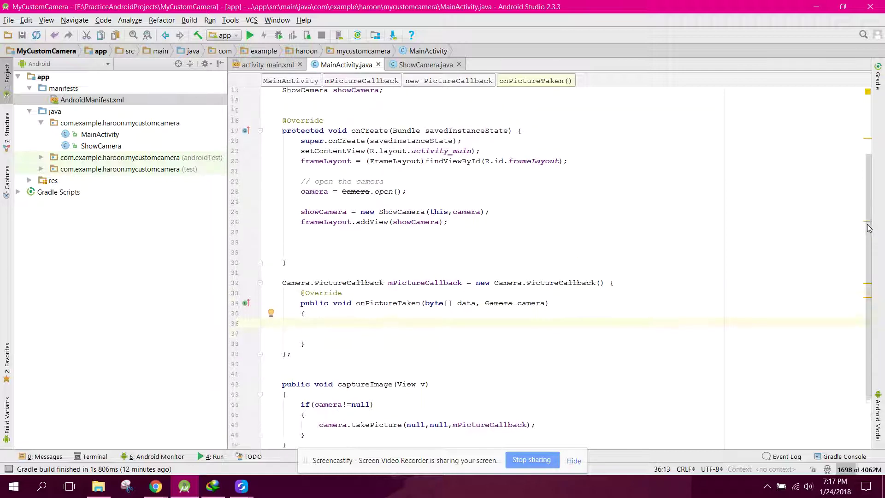
{"action": "scroll", "coordinate": [863, 209], "scroll_direction": "down", "scroll_amount": 3}
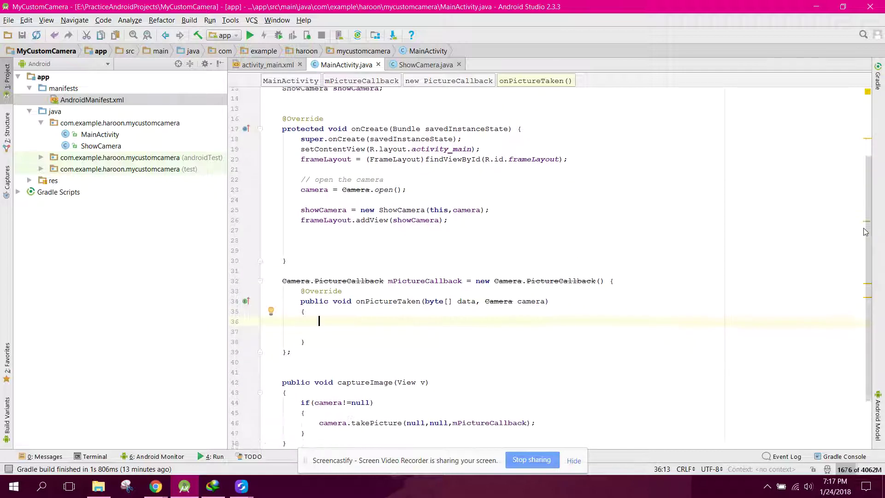
- Save all files, then review ShowCamera.java, activity_main.xml and MainActivity.java
{"action": "left_click", "coordinate": [22, 35]}
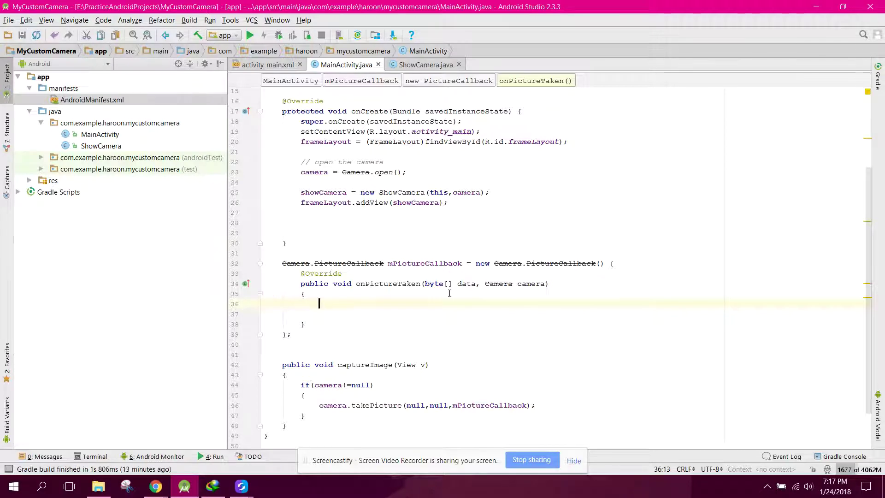
{"action": "left_click", "coordinate": [405, 69]}
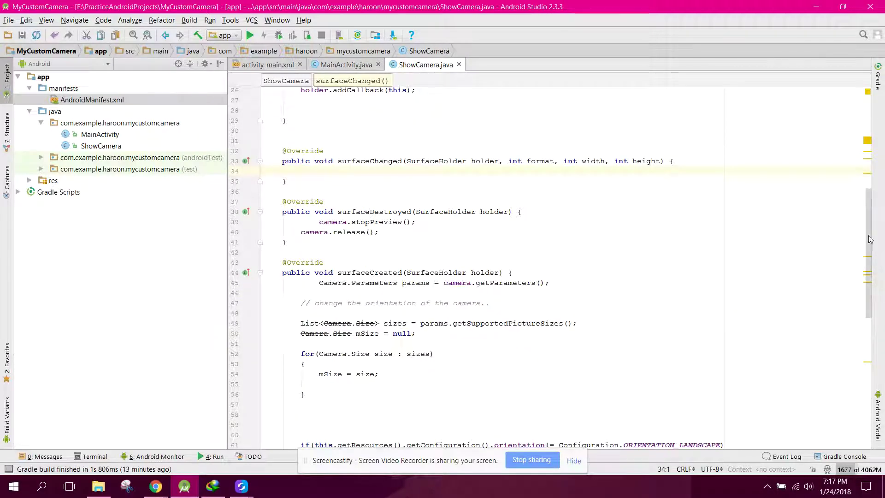
{"action": "mouse_move", "coordinate": [869, 235]}
{"action": "left_mouse_down"}
{"action": "mouse_move", "coordinate": [867, 368]}
{"action": "mouse_move", "coordinate": [854, 140]}
{"action": "left_mouse_up"}
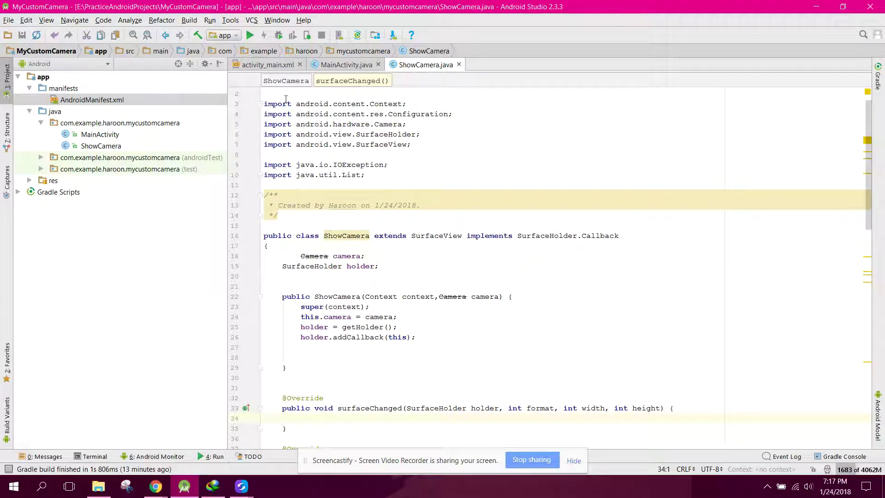
{"action": "left_click", "coordinate": [262, 64]}
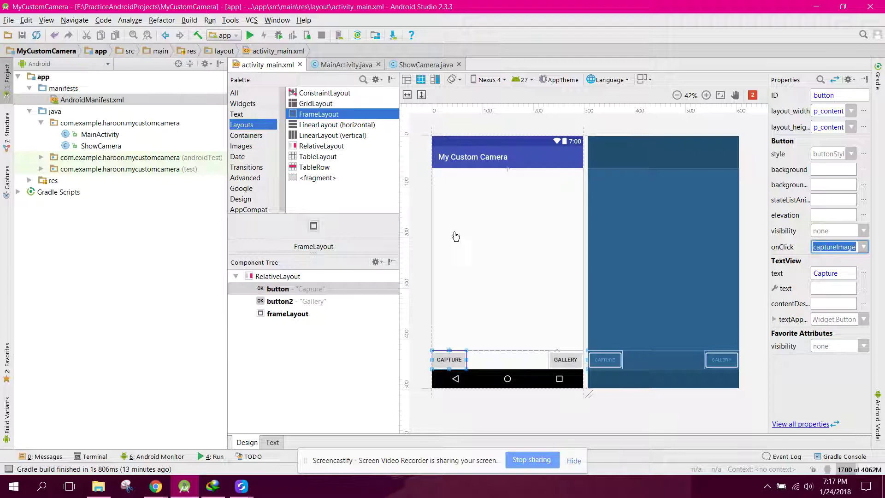
{"action": "left_click", "coordinate": [339, 65]}
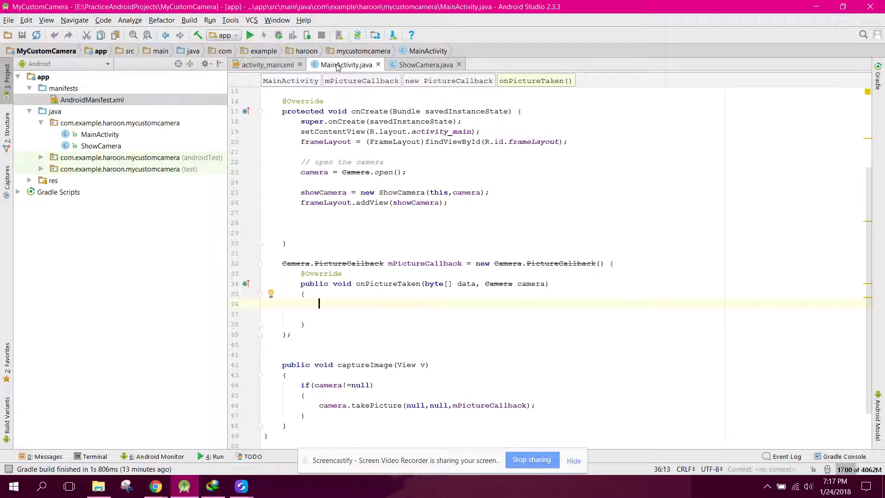